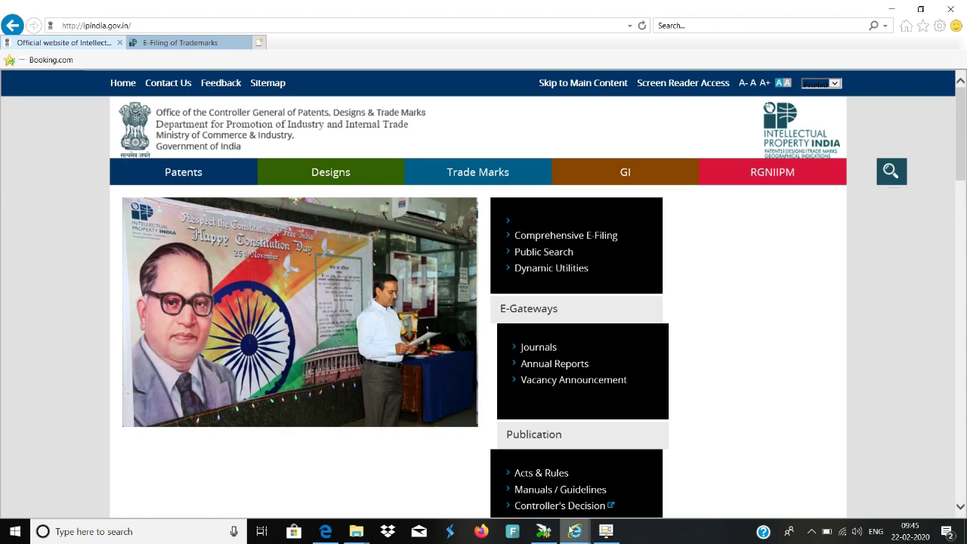
Step: Open the Comprehensive eFiling Services from the Trade Marks related links and go to the new user sign-up page
mouse_move(575, 532)
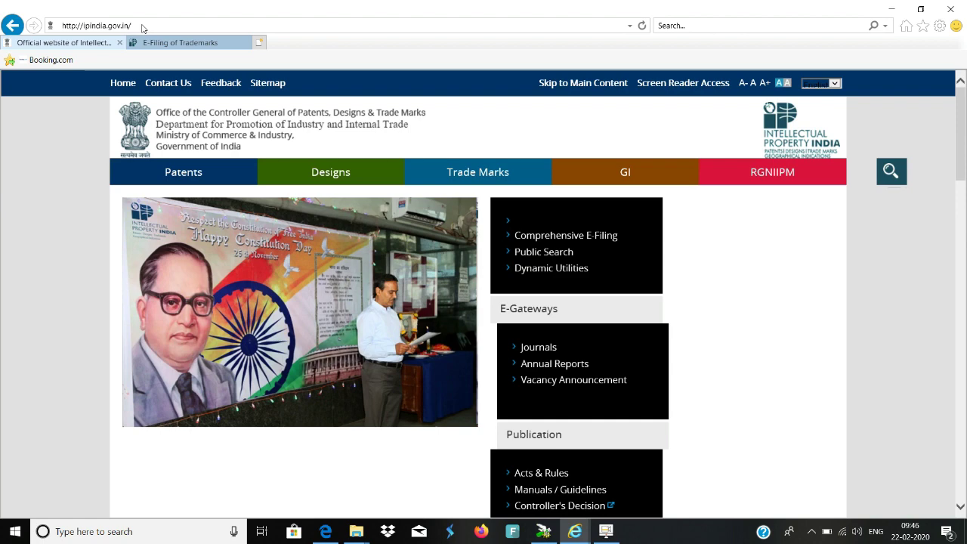
mouse_move(495, 176)
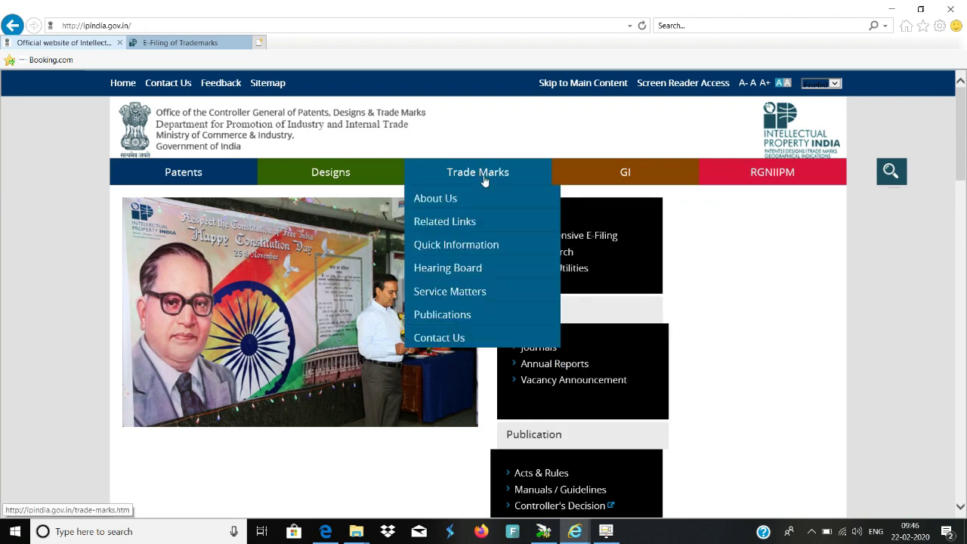
mouse_move(486, 223)
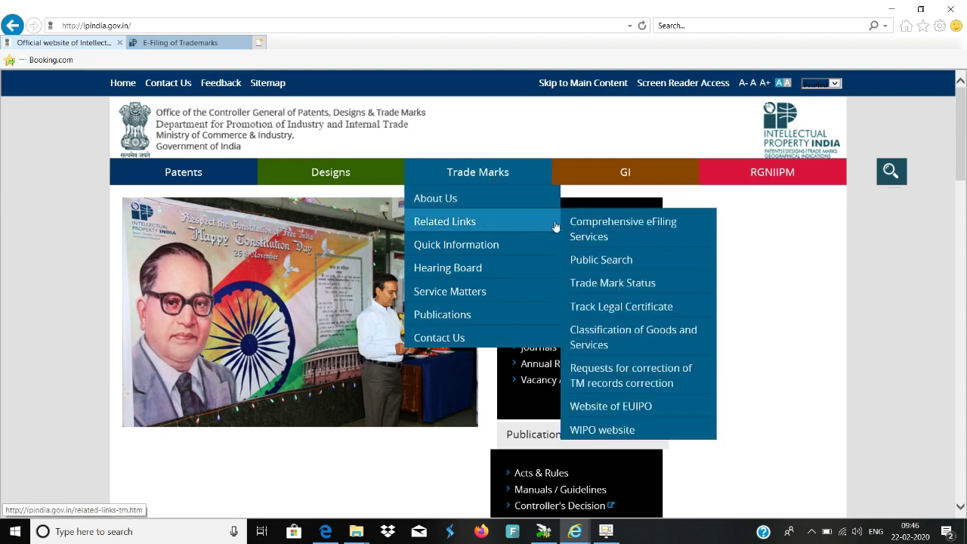
click(607, 230)
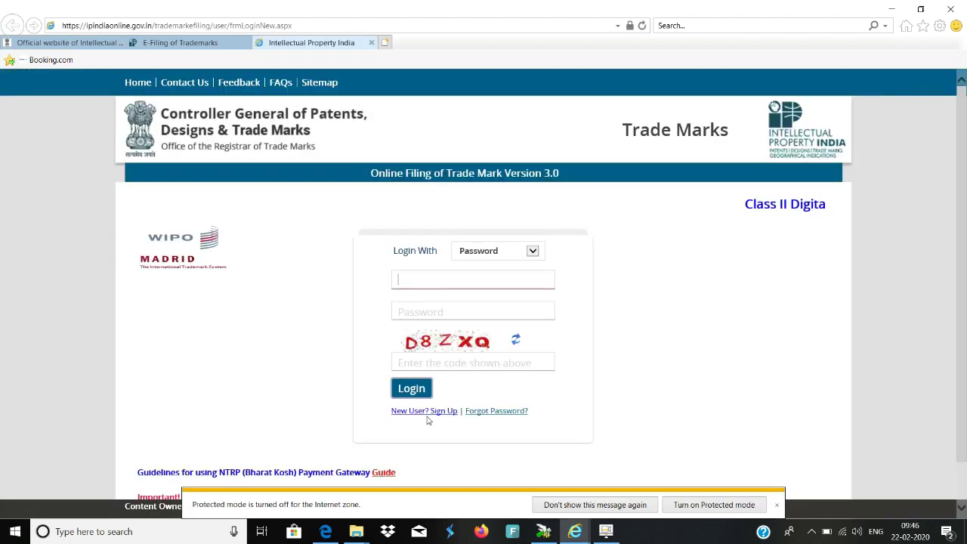
click(440, 412)
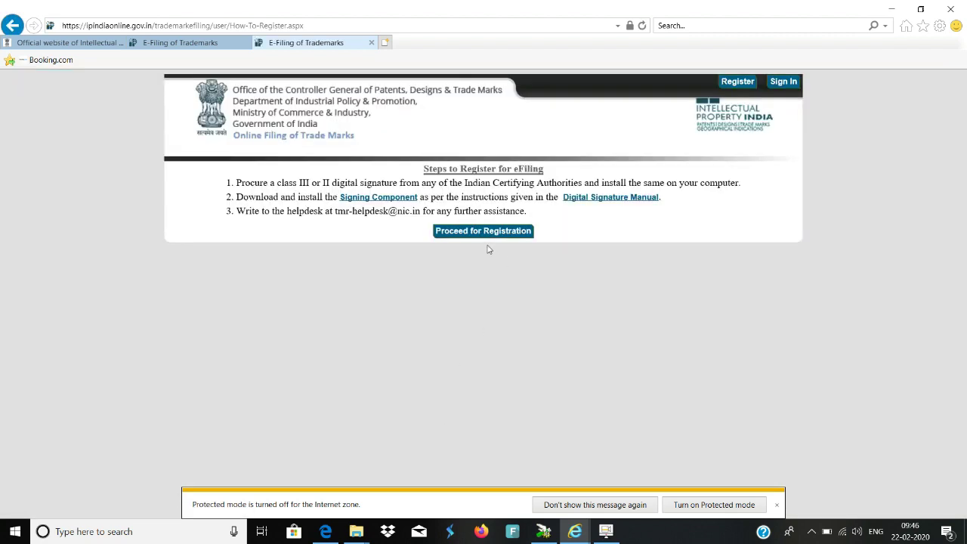
Step: Download the Signing Component file capicom.zip and show it in its download folder
click(376, 200)
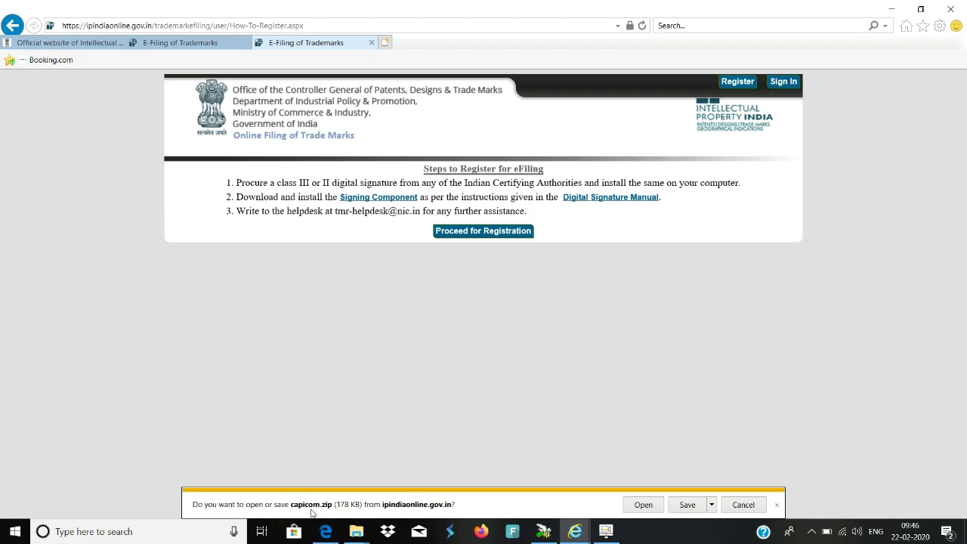
click(687, 505)
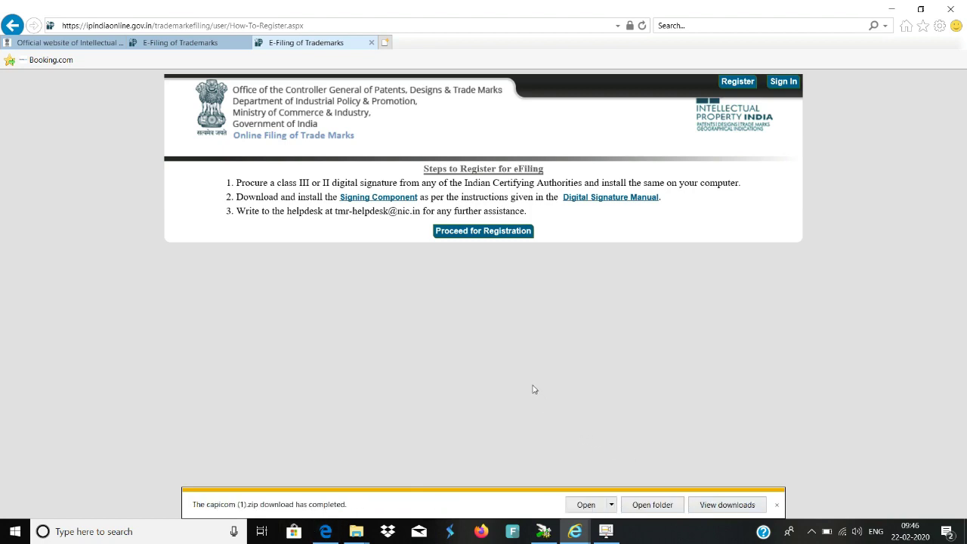
click(660, 506)
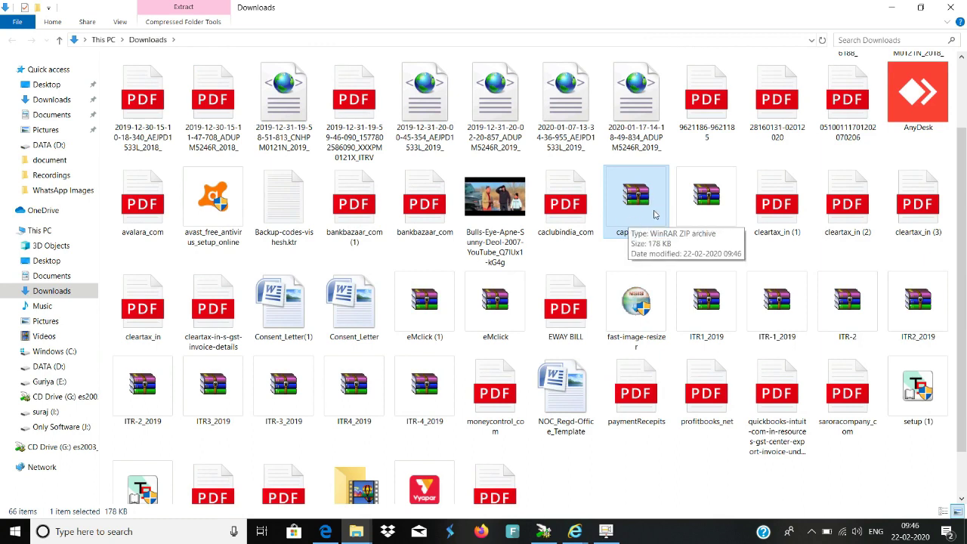
Step: Extract the downloaded capicom (1) archive with WinRAR into a capicom (1) folder in Downloads, then close the archive
click(650, 260)
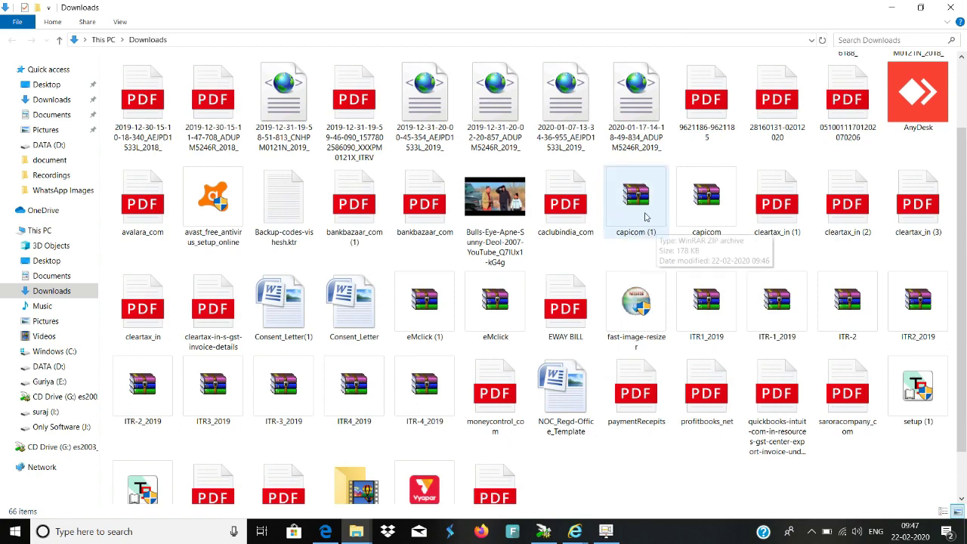
click(642, 216)
right_click(641, 216)
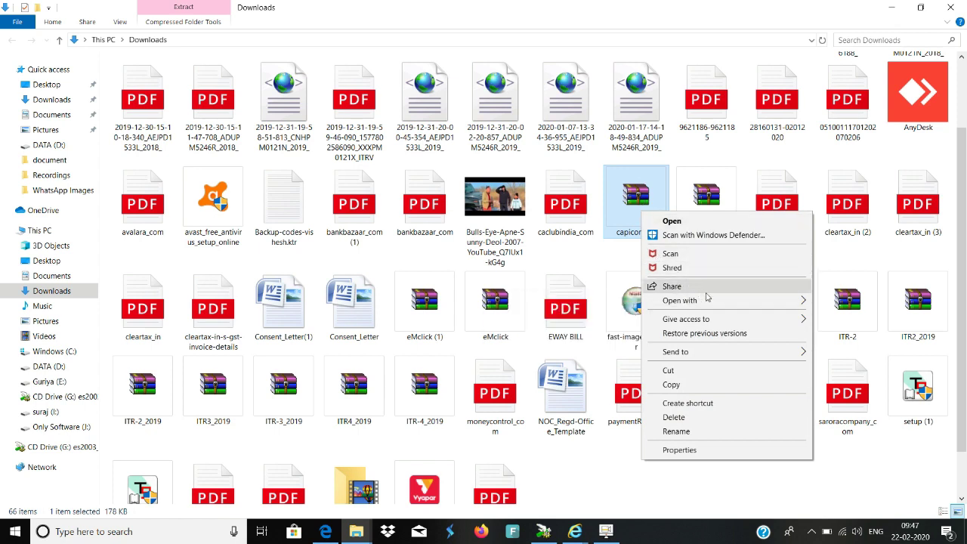
click(671, 221)
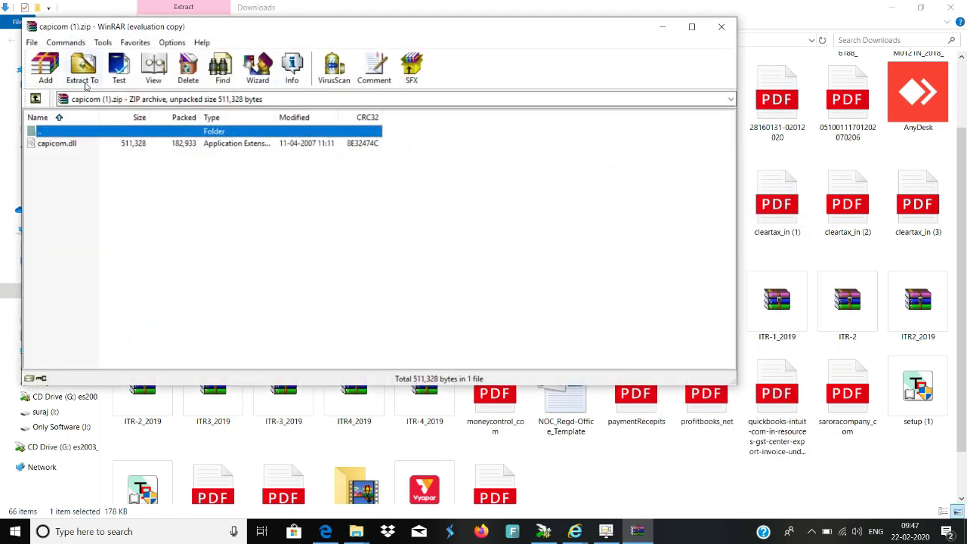
click(482, 153)
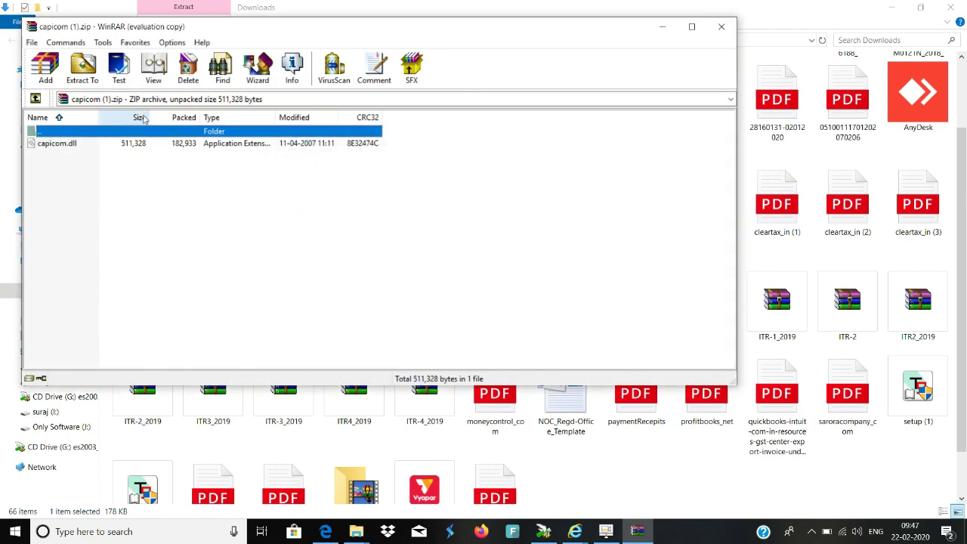
click(82, 68)
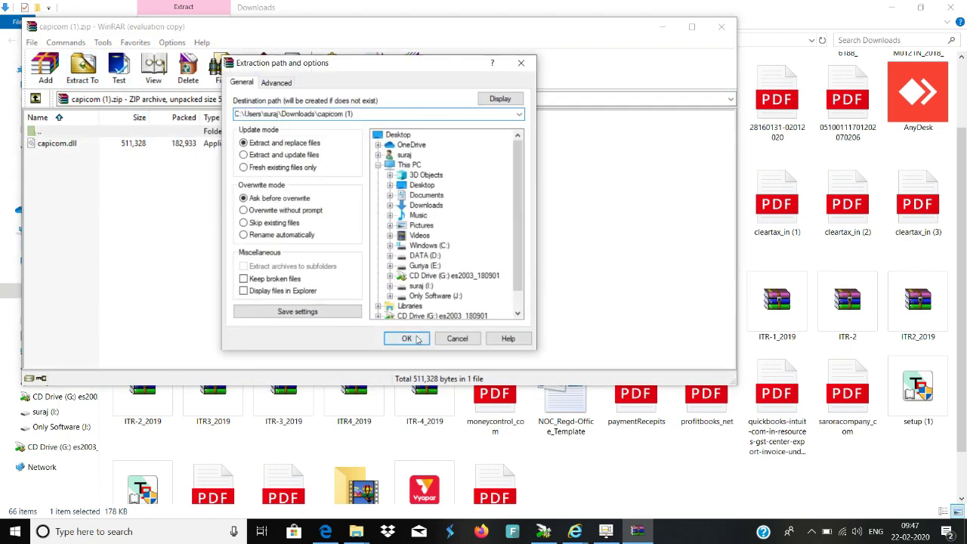
click(406, 338)
click(720, 26)
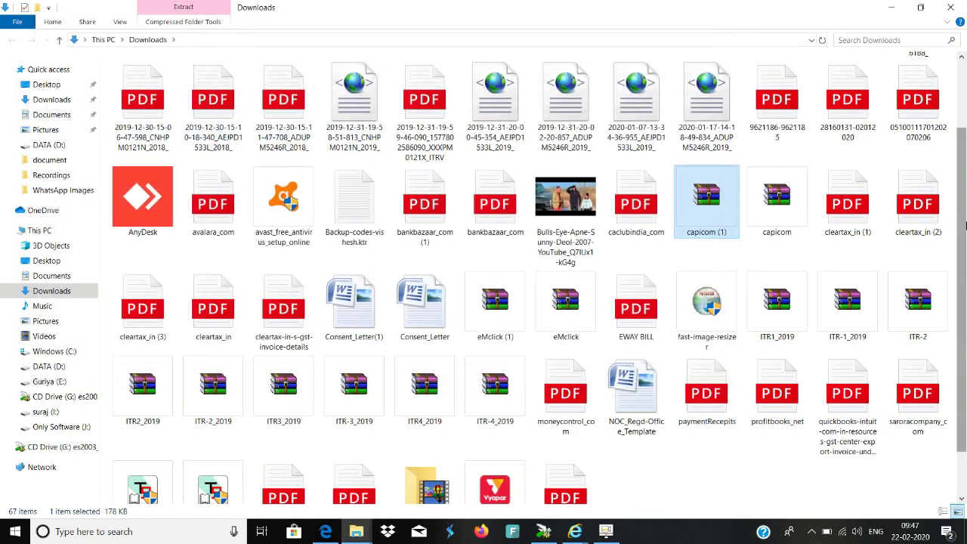
Step: Copy the capicom.dll file from the capicom folder in Downloads
scroll(965, 224, up, 2)
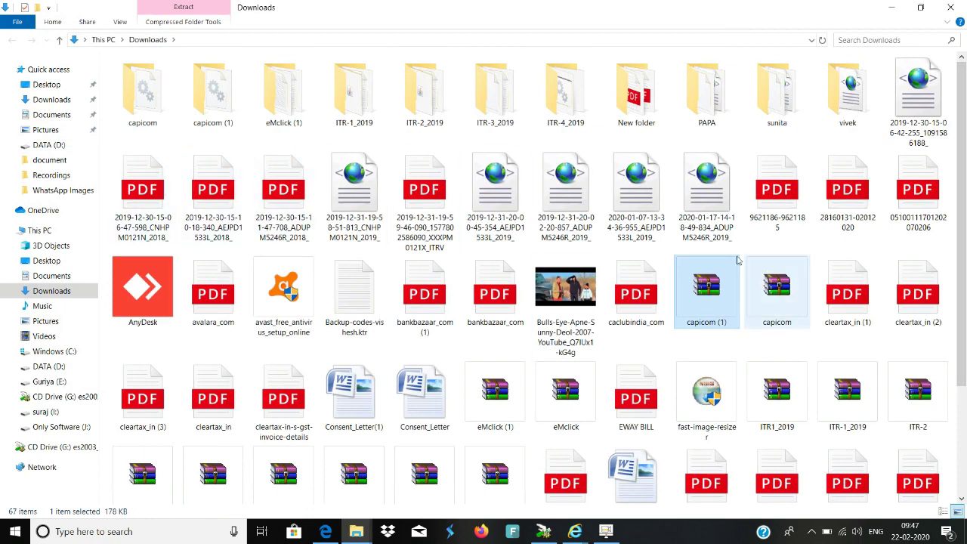
double_click(139, 111)
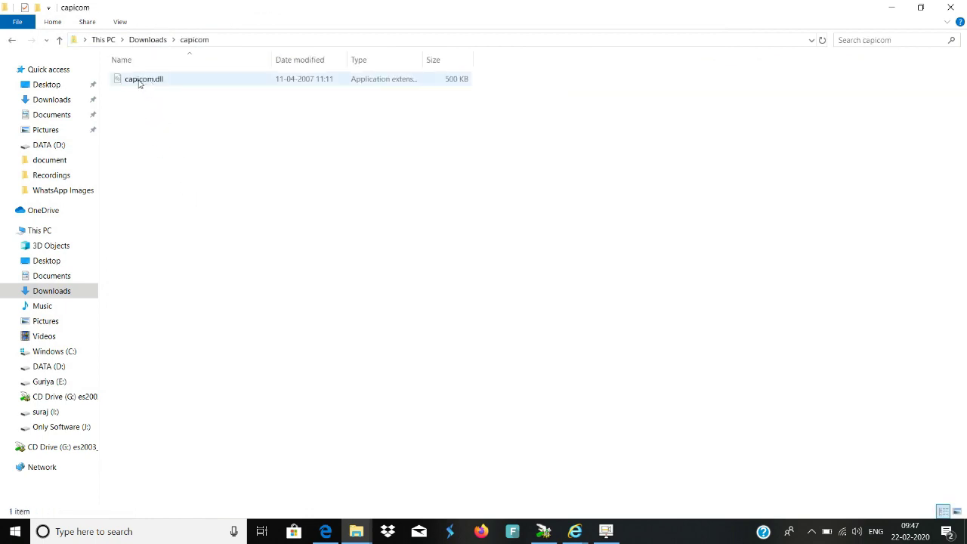
click(139, 81)
right_click(139, 80)
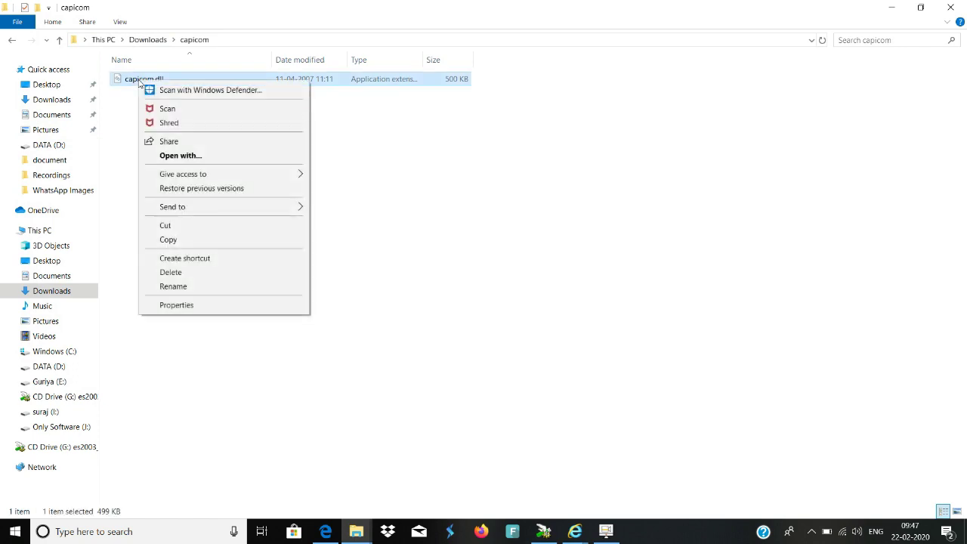
click(173, 240)
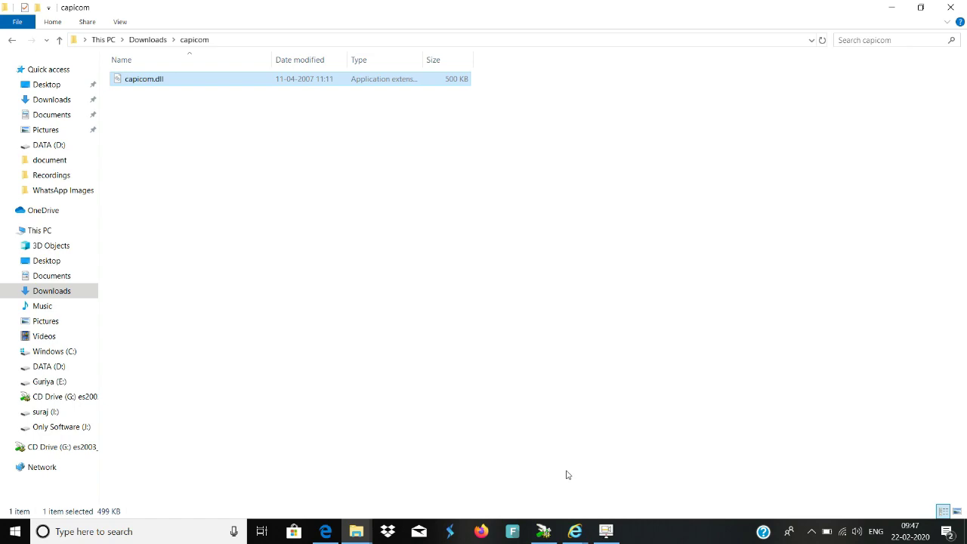
Step: Switch back to the eFiling registration page, open the Digital Signature Manual and read how to find the Windows bit version
mouse_move(575, 531)
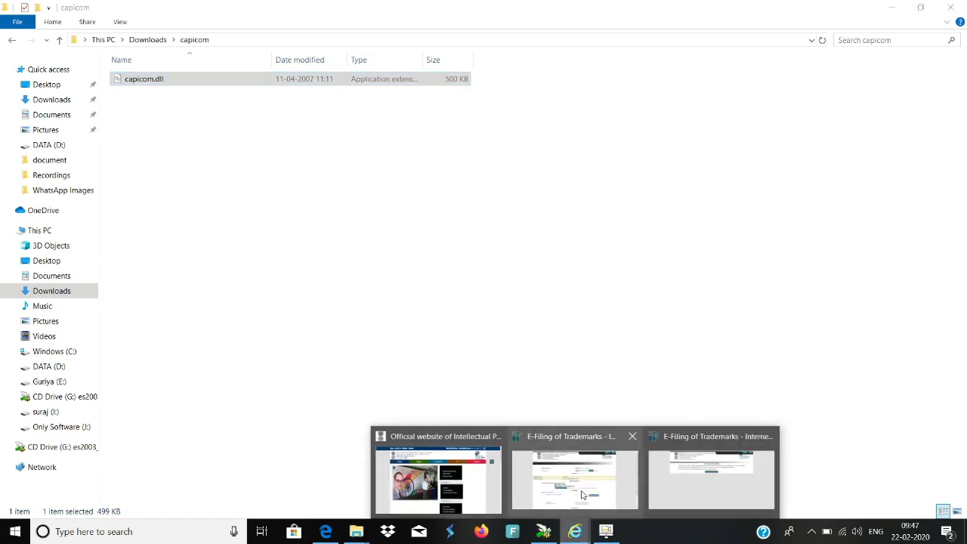
mouse_move(592, 495)
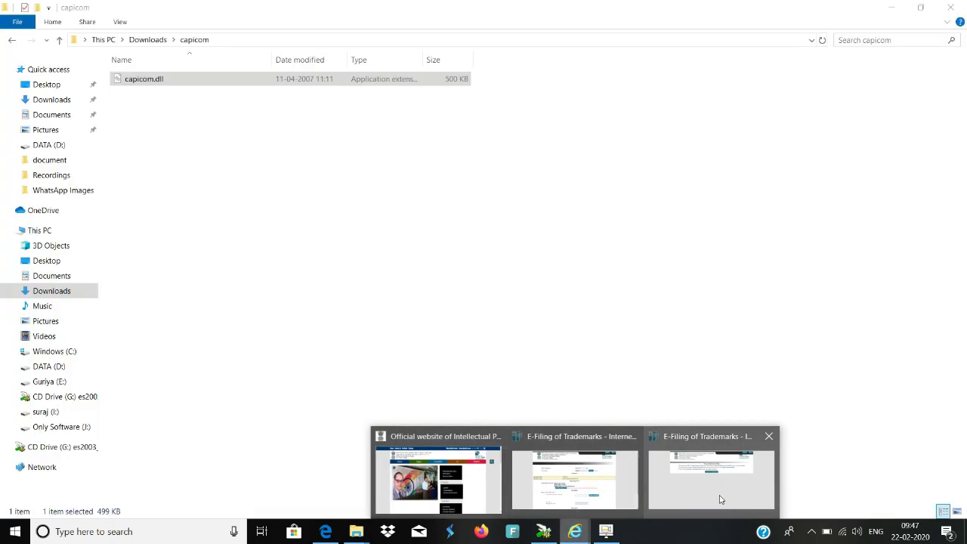
click(720, 499)
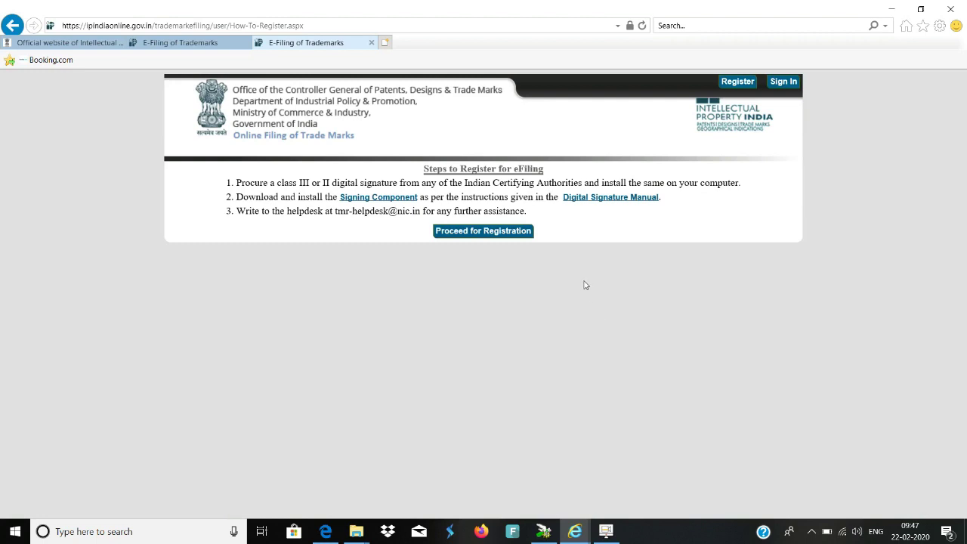
click(617, 198)
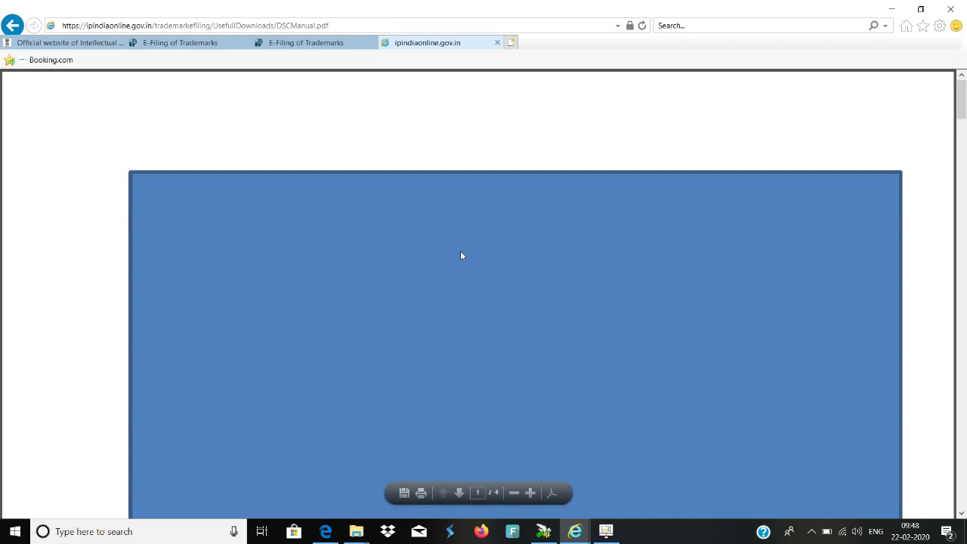
scroll(460, 255, down, 1)
scroll(524, 199, down, 5)
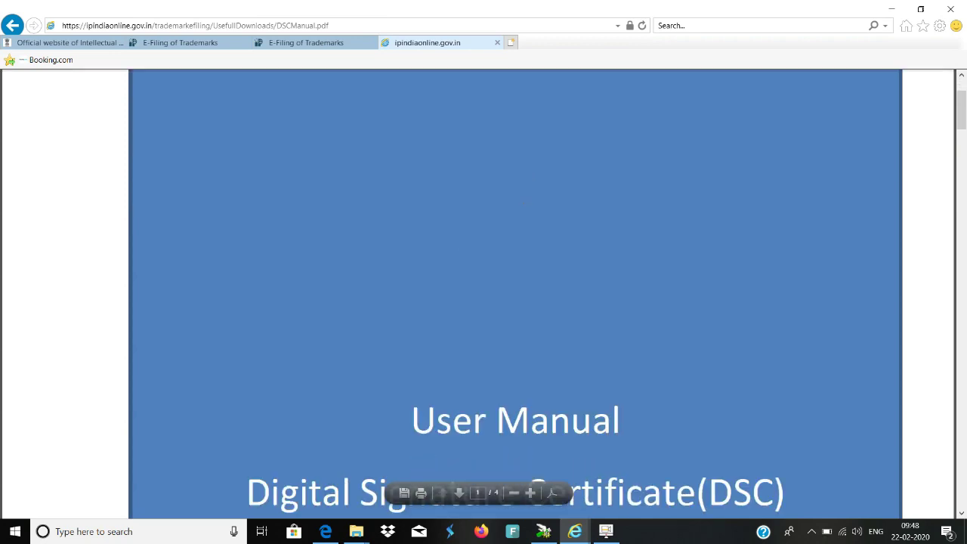
scroll(524, 198, down, 3)
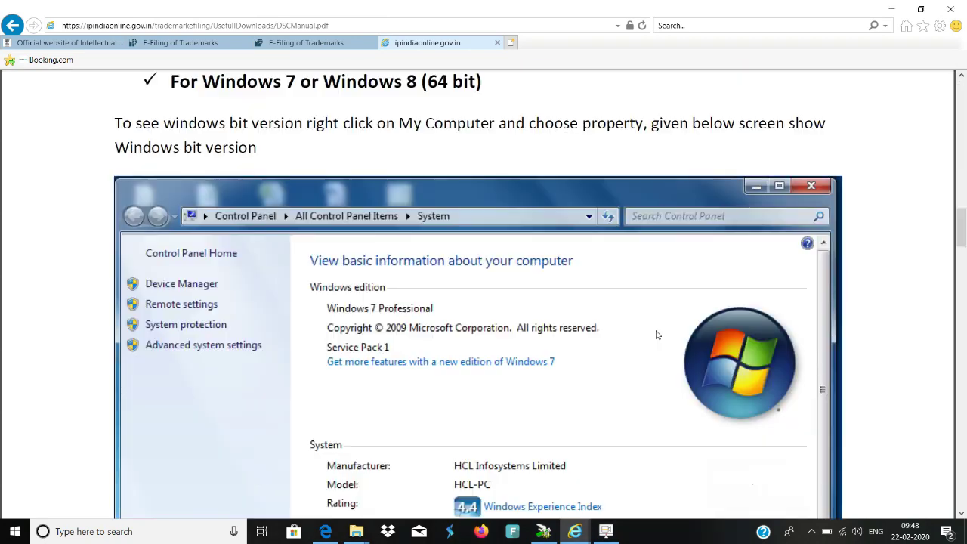
scroll(657, 335, up, 2)
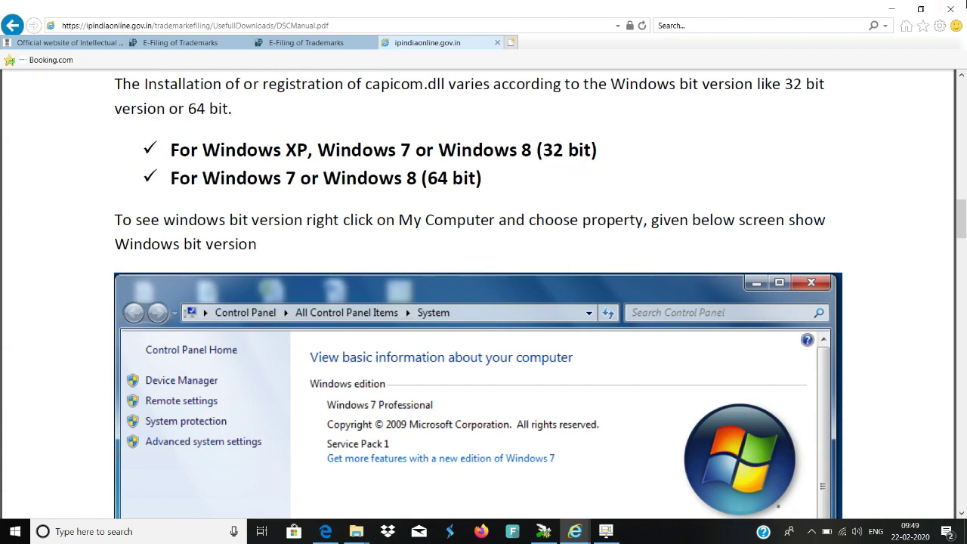
Step: Check the system type in the properties of This PC, then close the System window
click(891, 10)
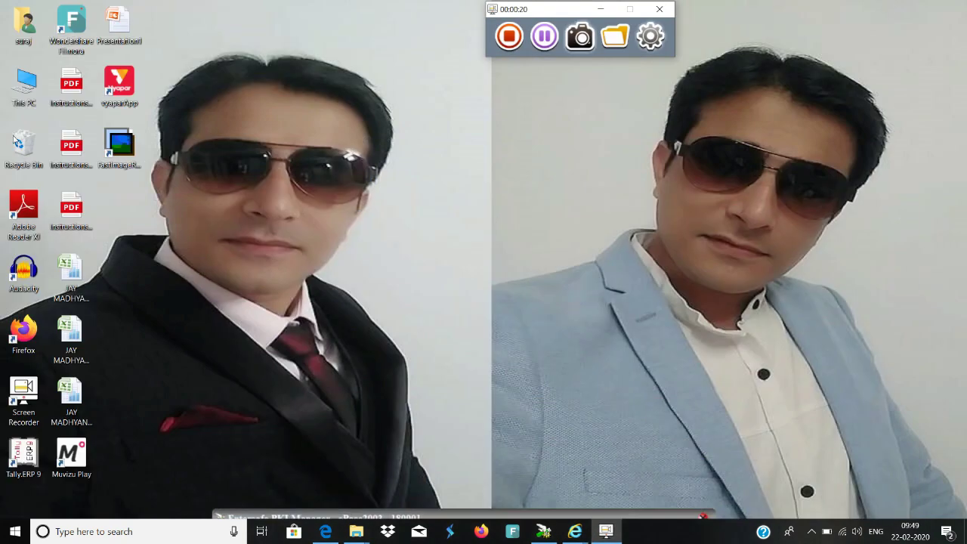
right_click(29, 88)
click(95, 270)
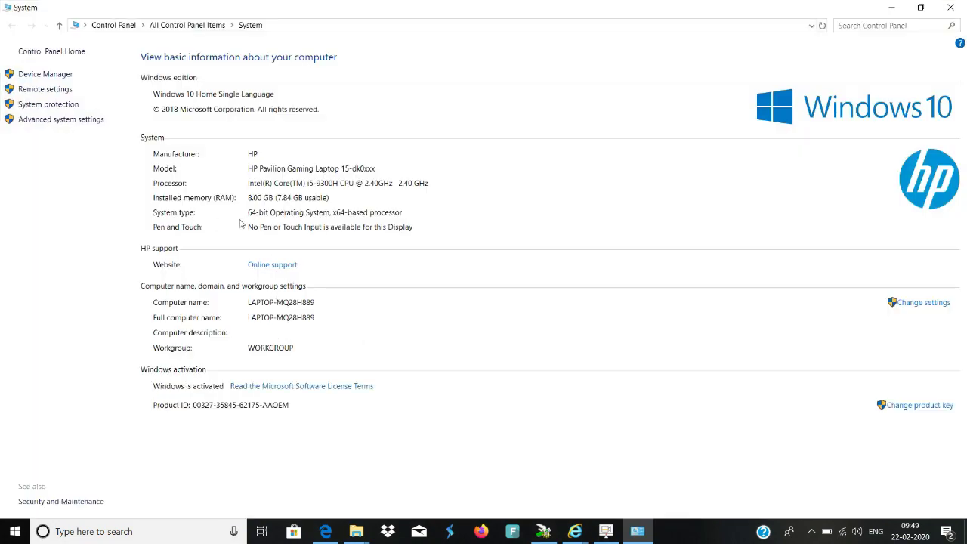
click(950, 8)
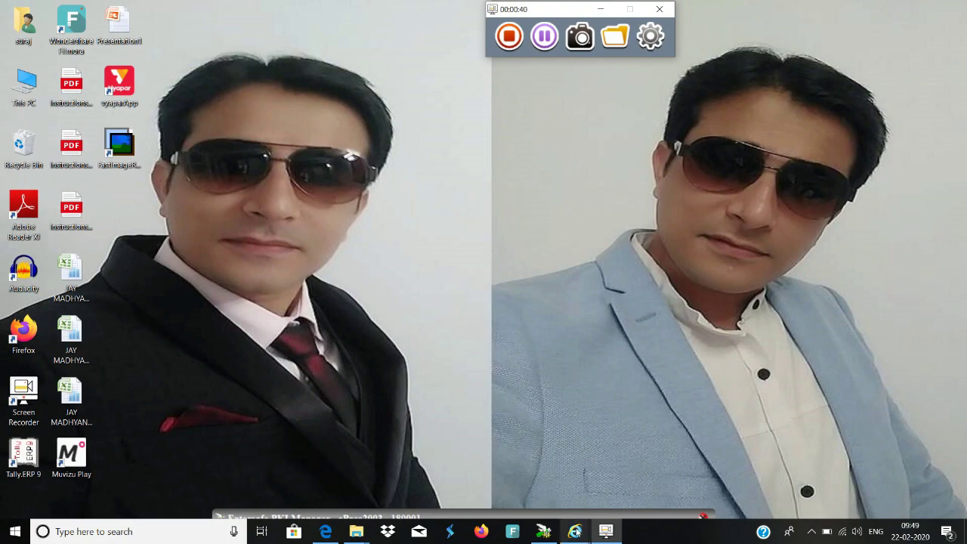
Step: Return to the Digital Signature Manual and read the capicom.dll registration instructions for 32-bit and 64-bit Windows
mouse_move(574, 531)
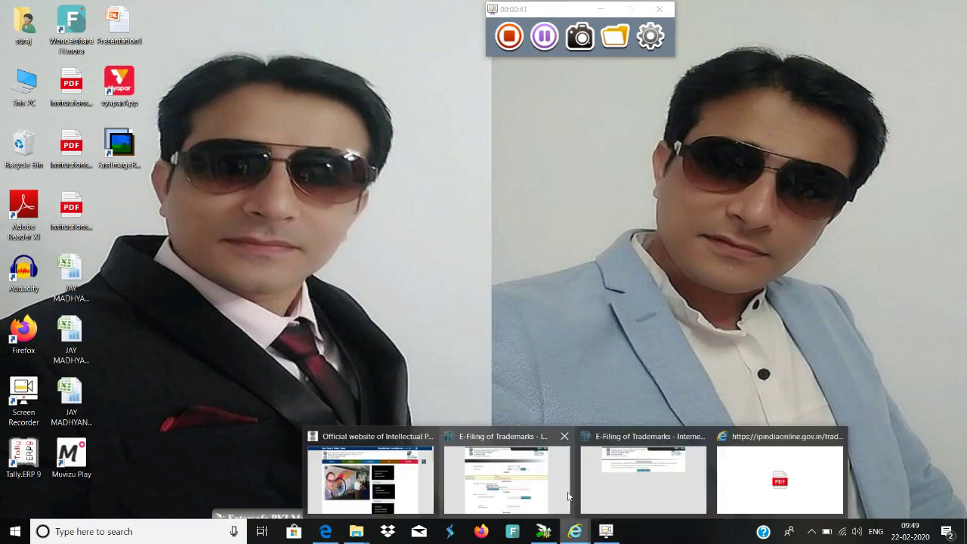
click(781, 483)
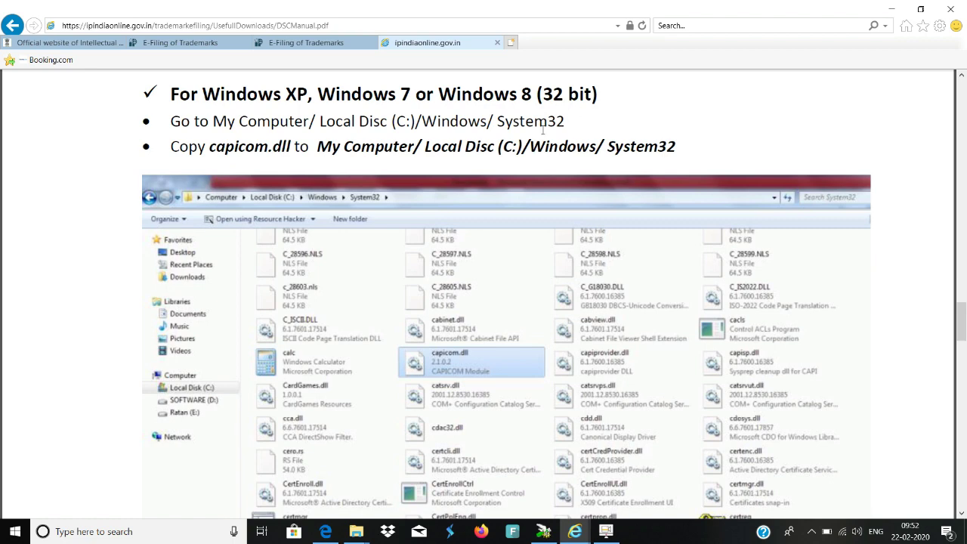
scroll(626, 133, down, 10)
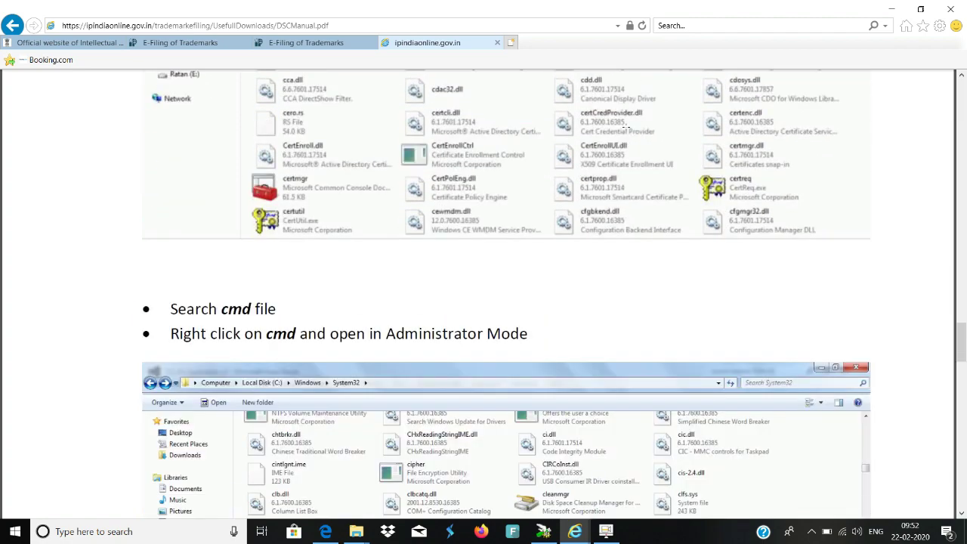
scroll(625, 126, down, 3)
scroll(624, 127, down, 5)
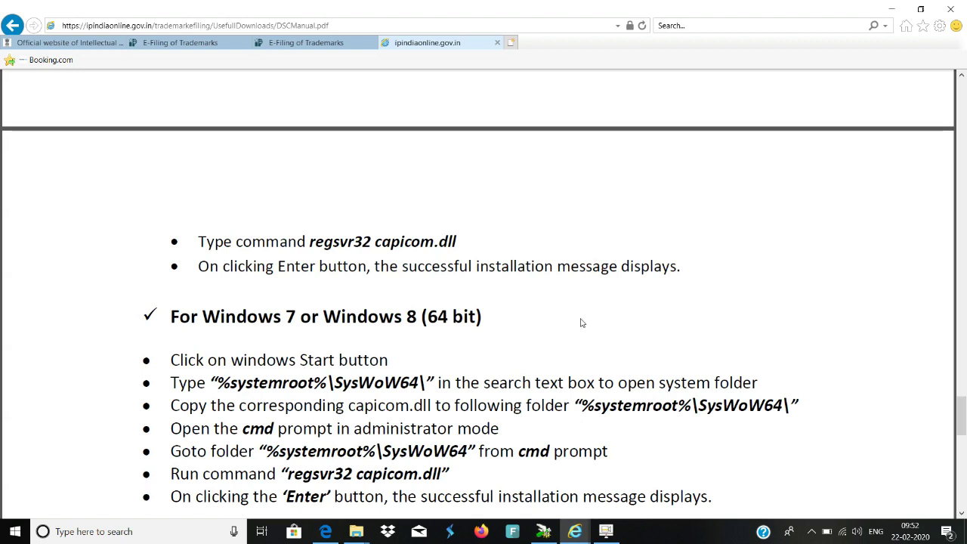
scroll(459, 343, down, 1)
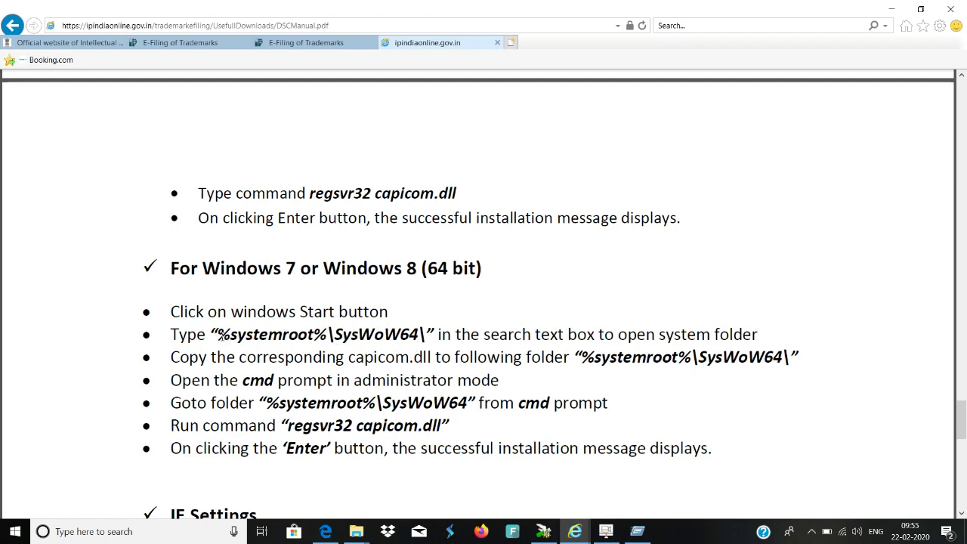
Step: Open the 64-bit system folder by running the path %systemroot%\SysWoW64\ given in the manual
drag(217, 336, 107, 535)
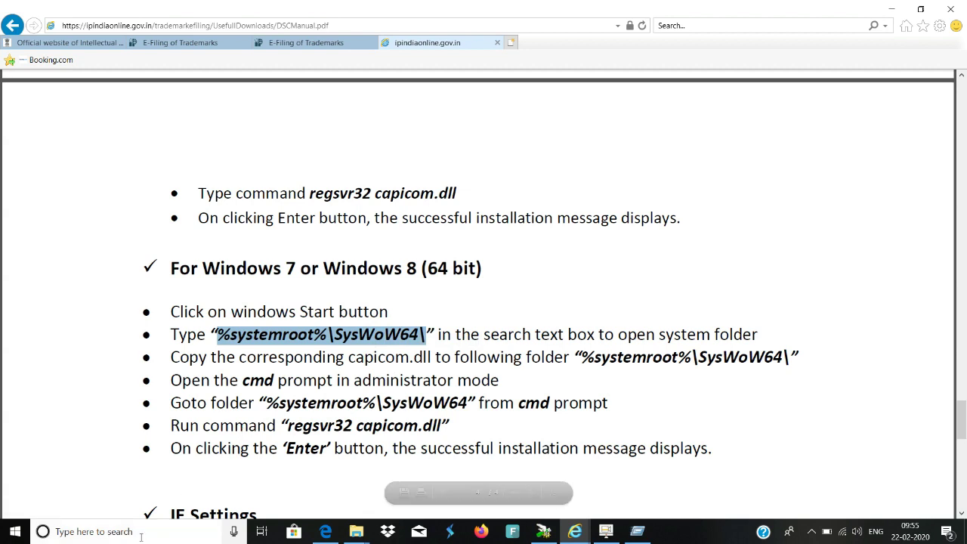
click(641, 534)
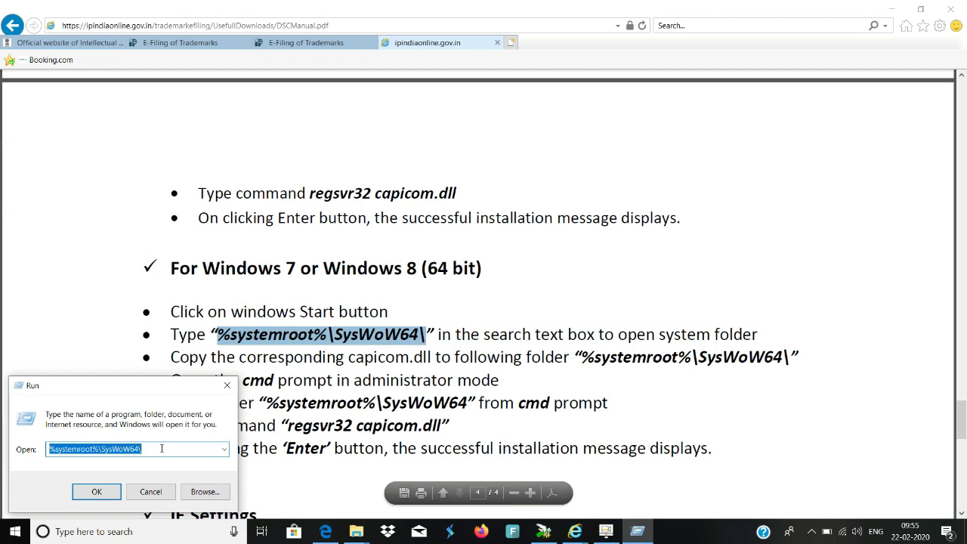
click(107, 489)
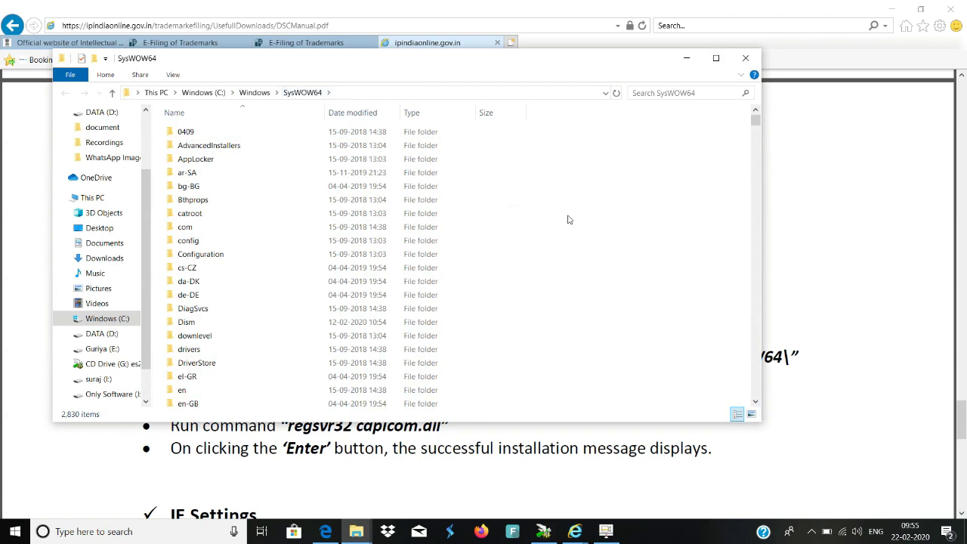
right_click(542, 200)
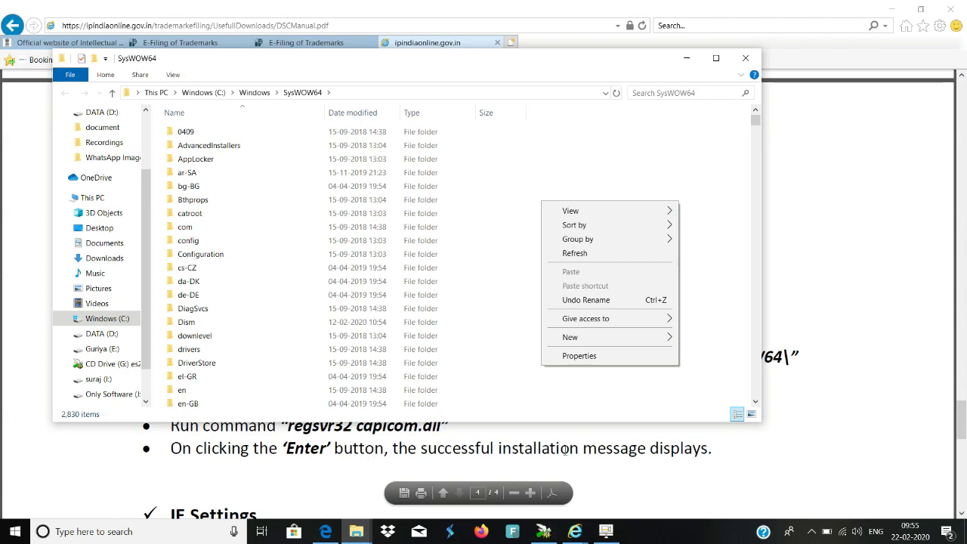
Step: Go to the capicom folder in Downloads and copy the capicom.dll file again
click(357, 533)
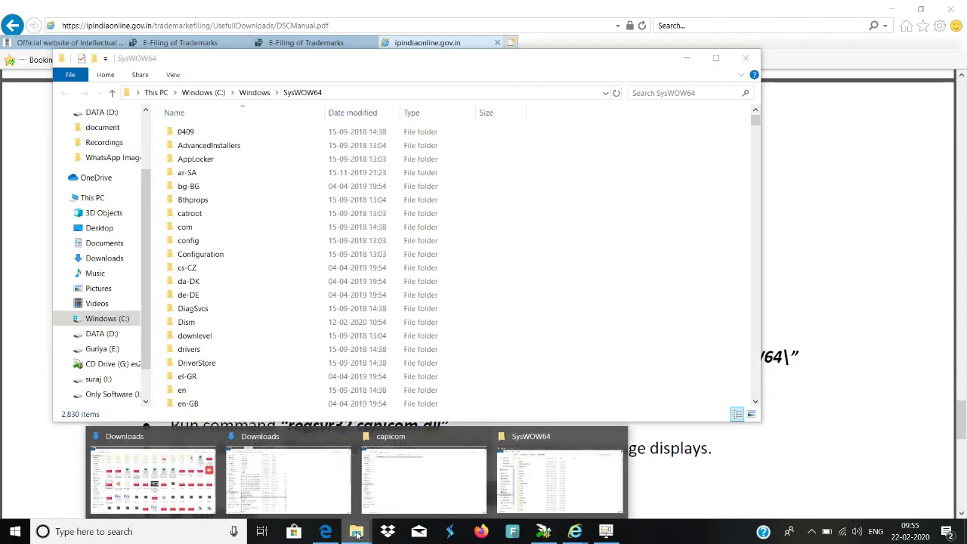
click(328, 492)
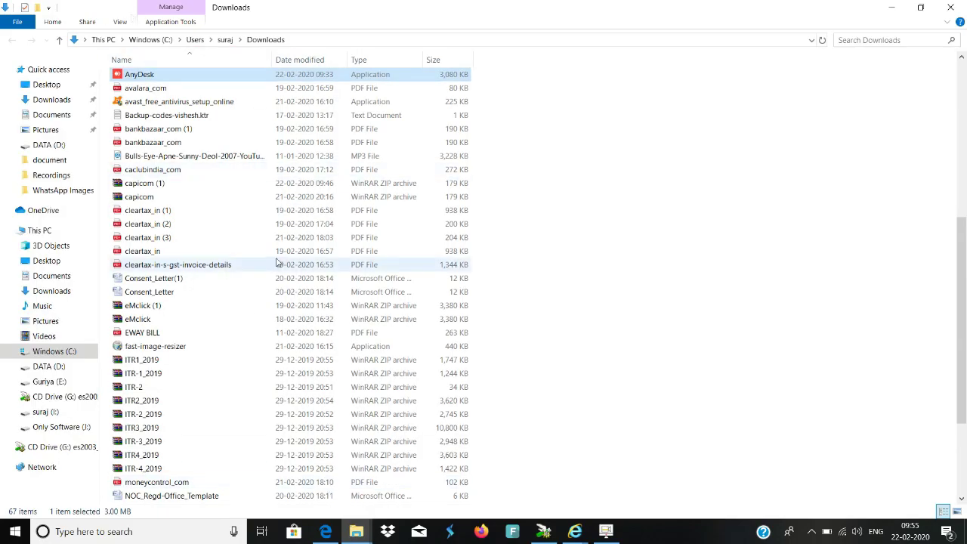
scroll(274, 247, up, 1)
scroll(275, 247, up, 8)
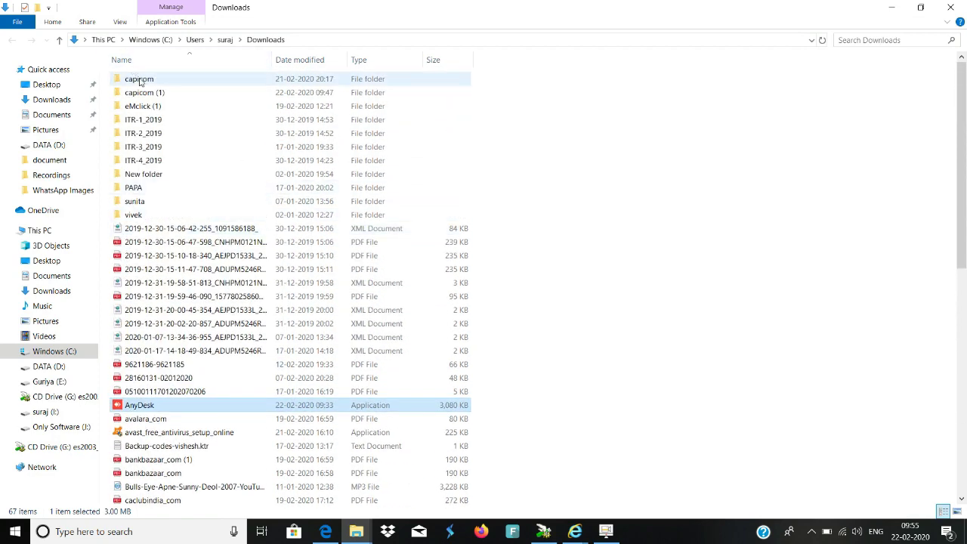
double_click(141, 81)
click(144, 81)
right_click(144, 83)
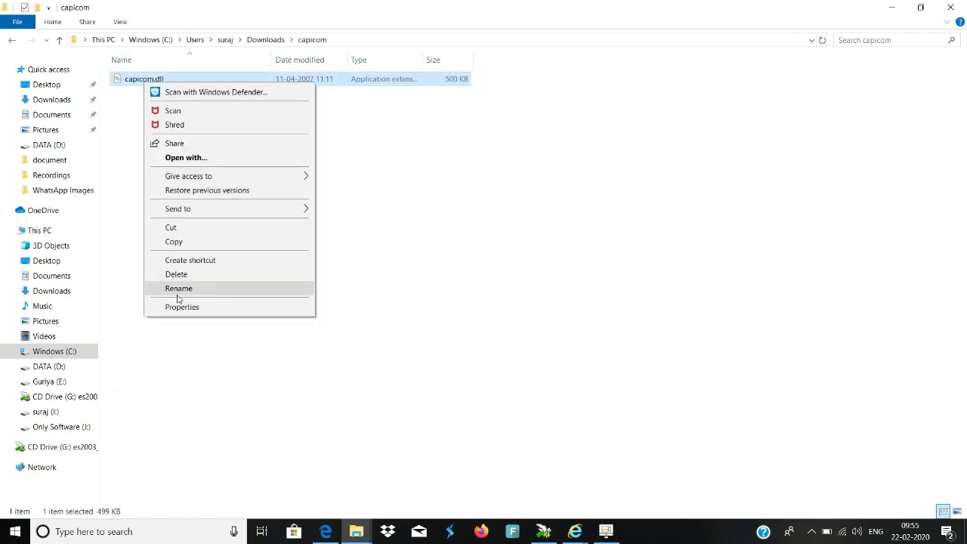
click(174, 242)
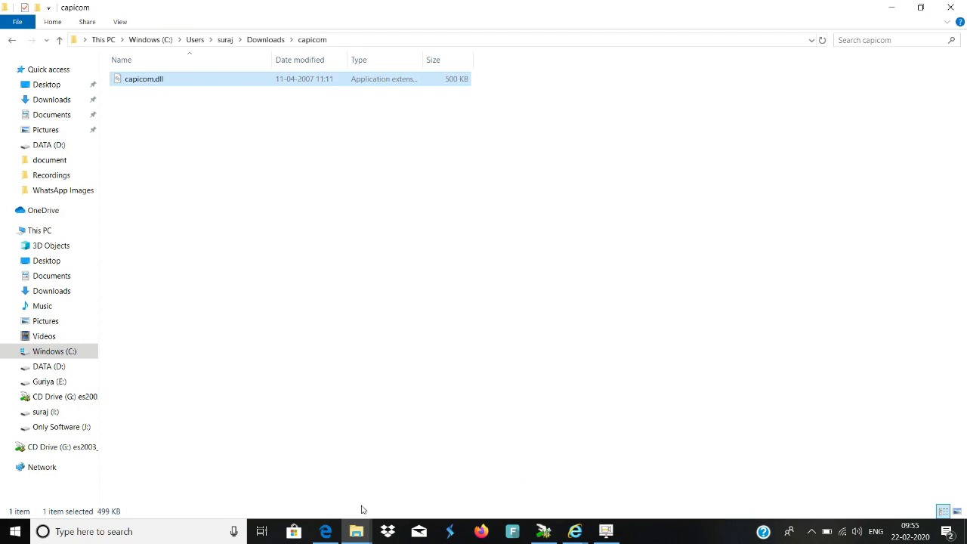
Step: Return to the SysWOW64 folder, search it for cmd and run the cmd application as administrator
click(356, 533)
click(551, 474)
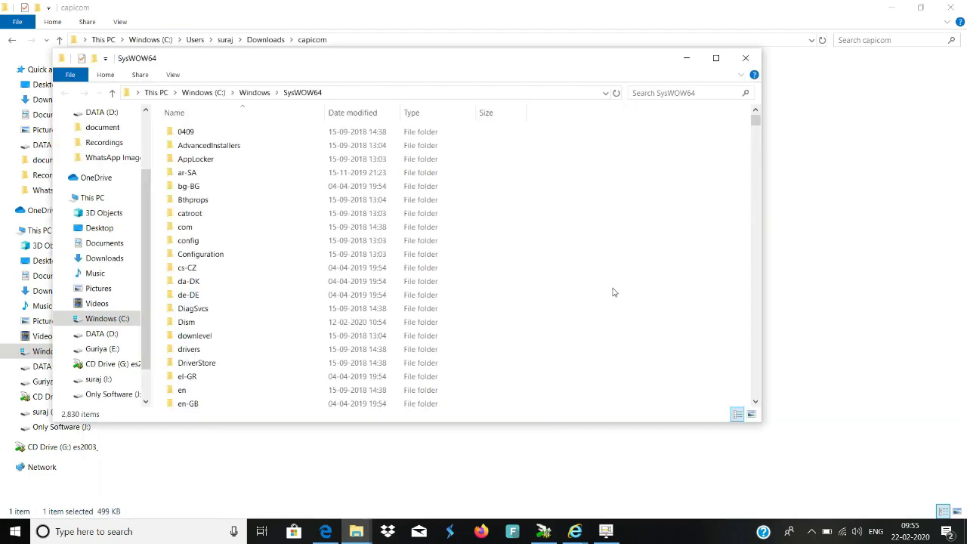
right_click(611, 269)
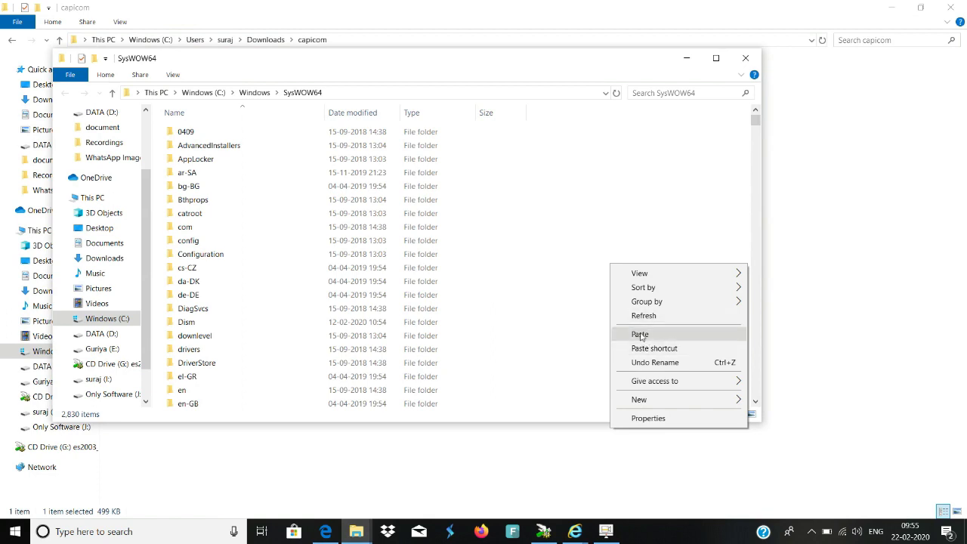
click(572, 278)
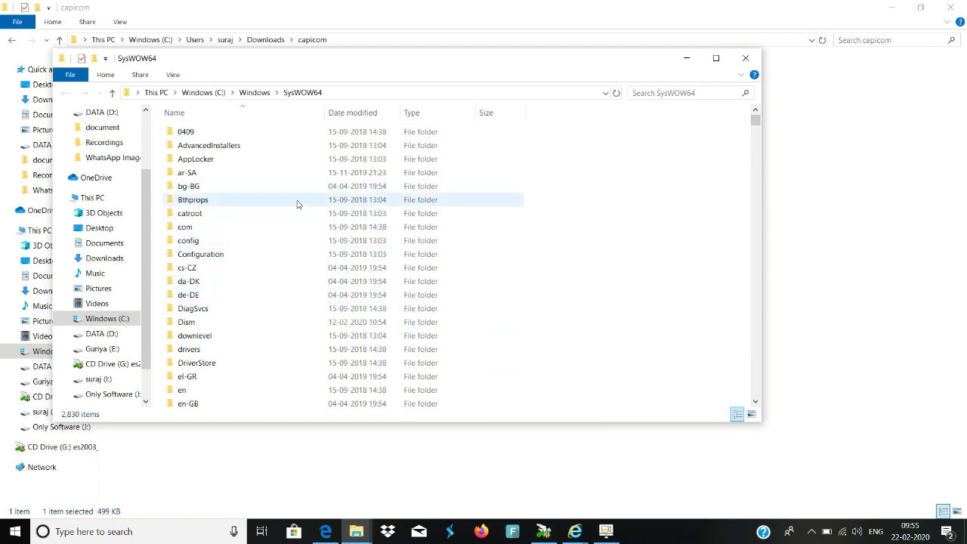
click(669, 92)
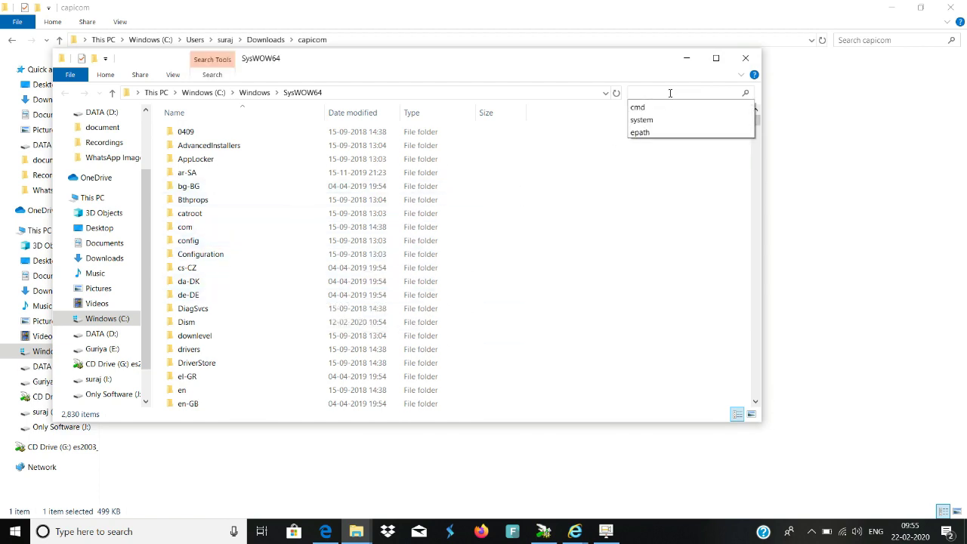
text(cm)
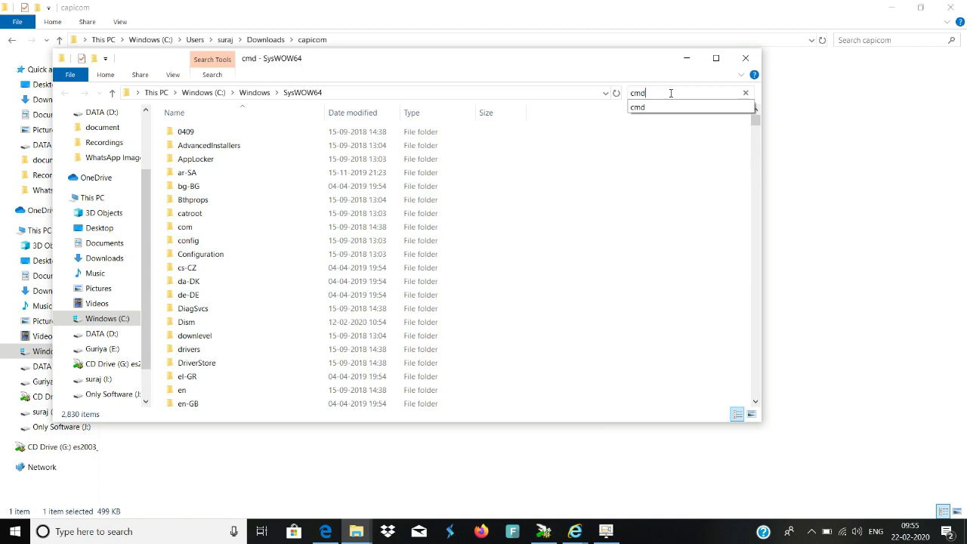
text(d)
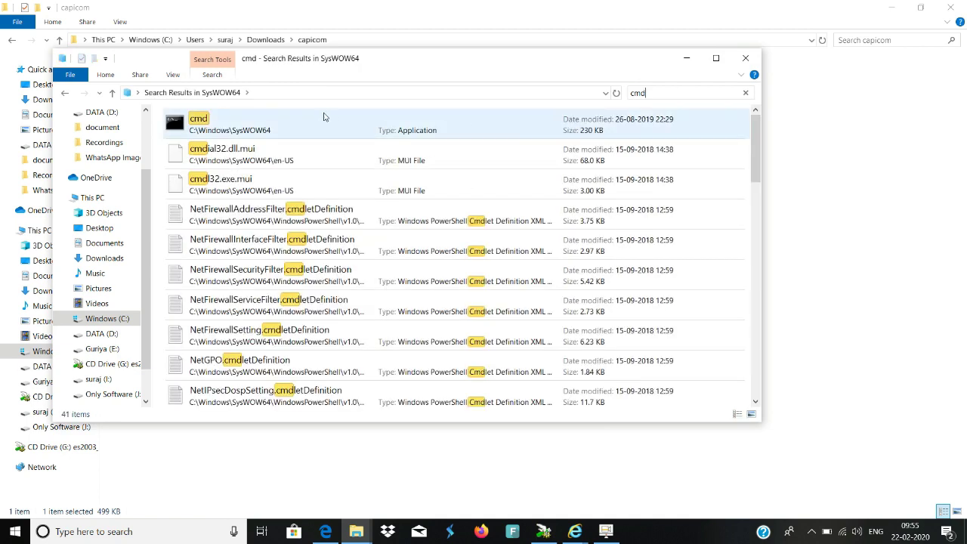
click(225, 129)
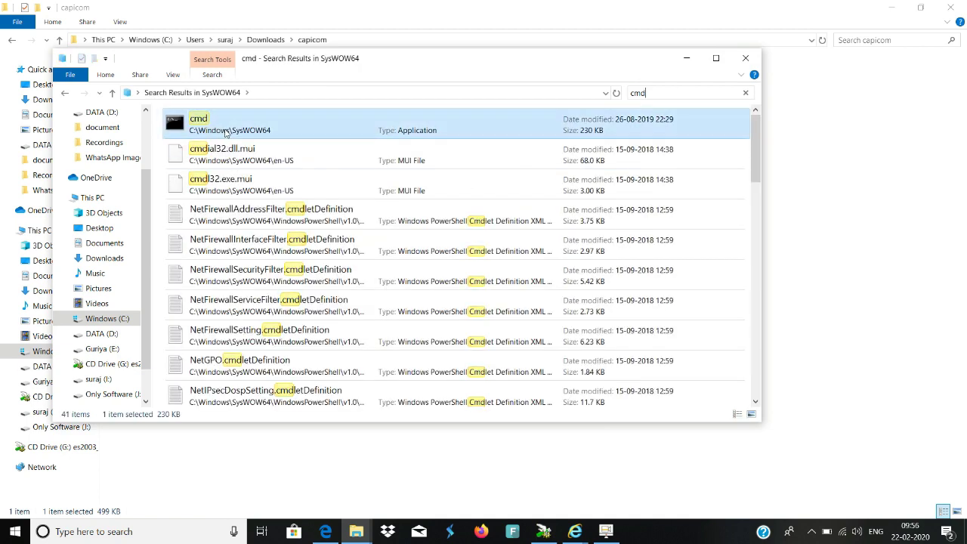
right_click(225, 129)
click(276, 154)
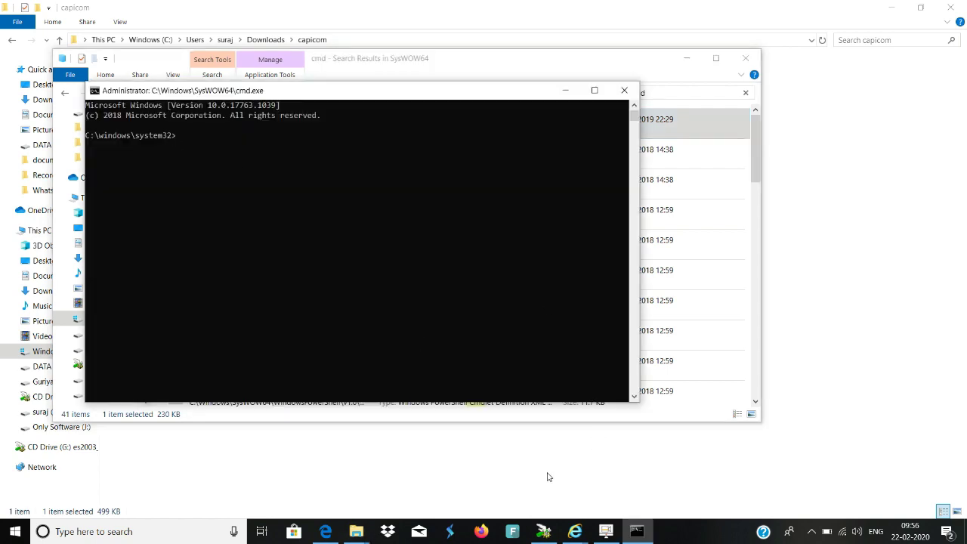
Step: Switch to the Digital Signature Manual and copy the command regsvr32 capicom.dll from the 64-bit instructions
click(579, 525)
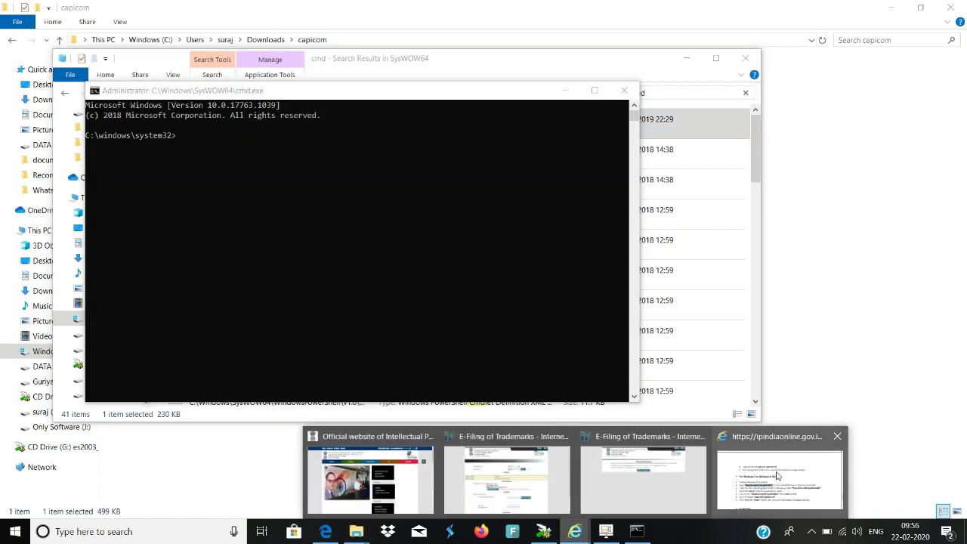
click(777, 476)
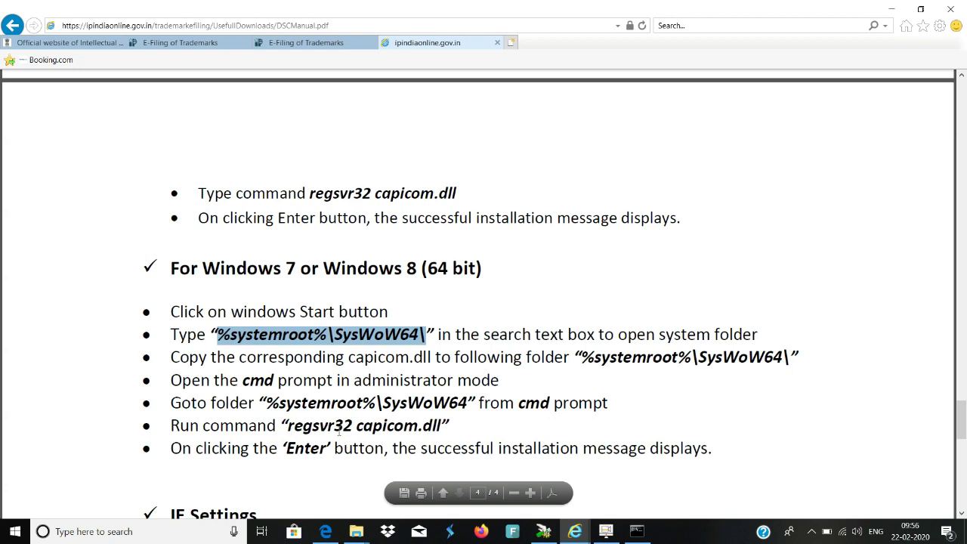
drag(289, 428, 441, 426)
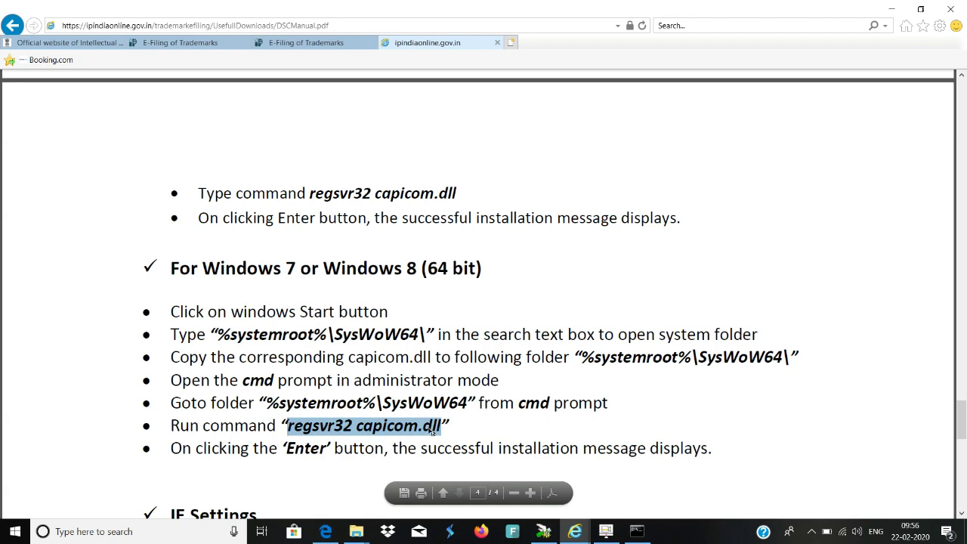
right_click(431, 430)
click(443, 441)
Step: Run regsvr32 capicom.dll in the administrator command prompt, dismiss the resulting message and close the prompt
click(636, 531)
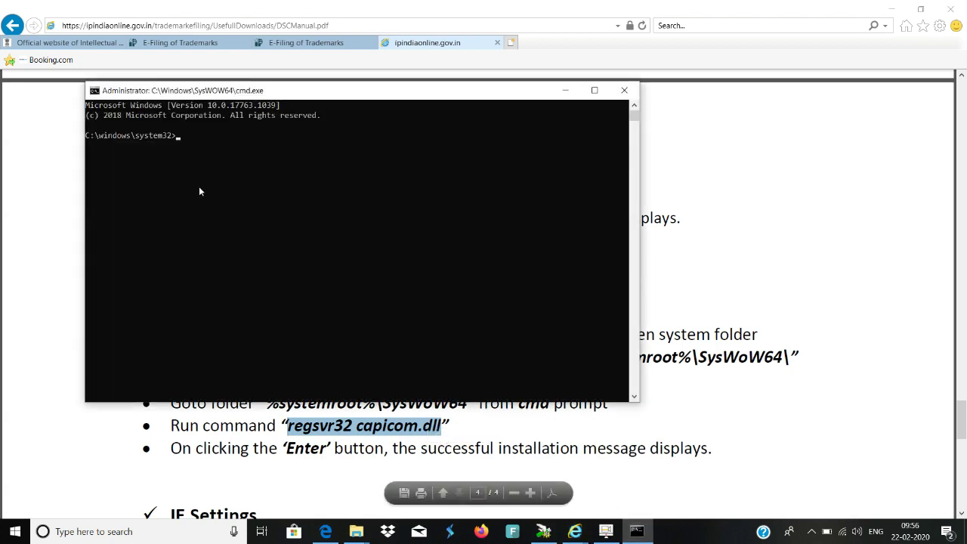
right_click(177, 133)
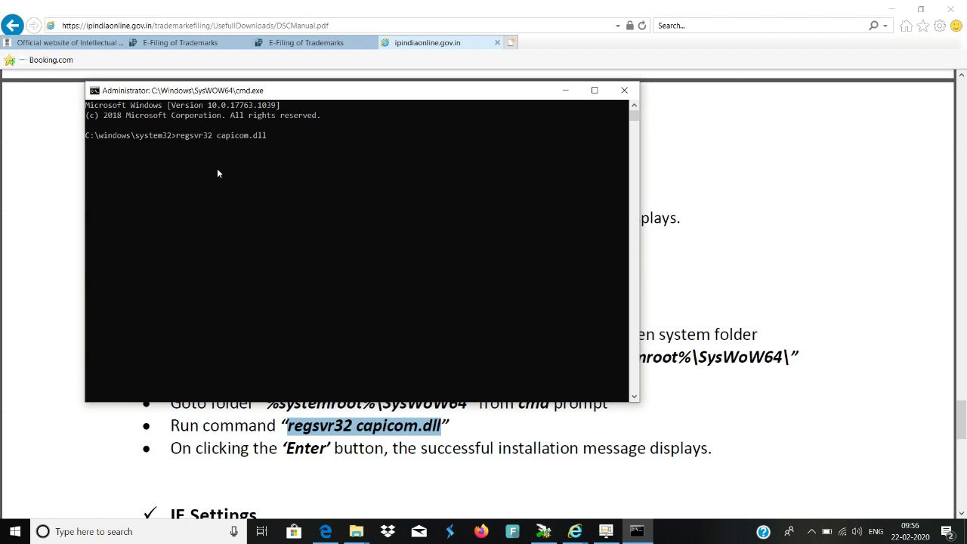
key(Return)
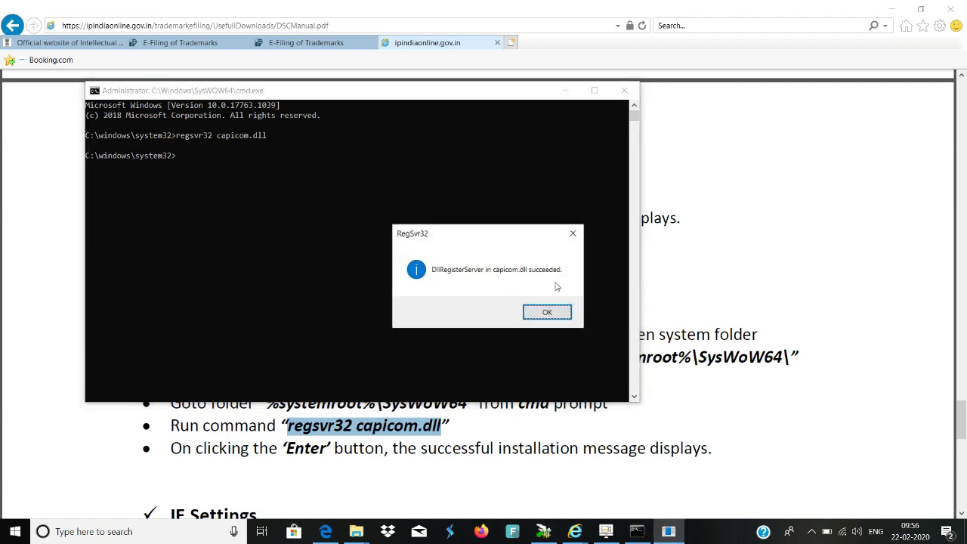
click(527, 311)
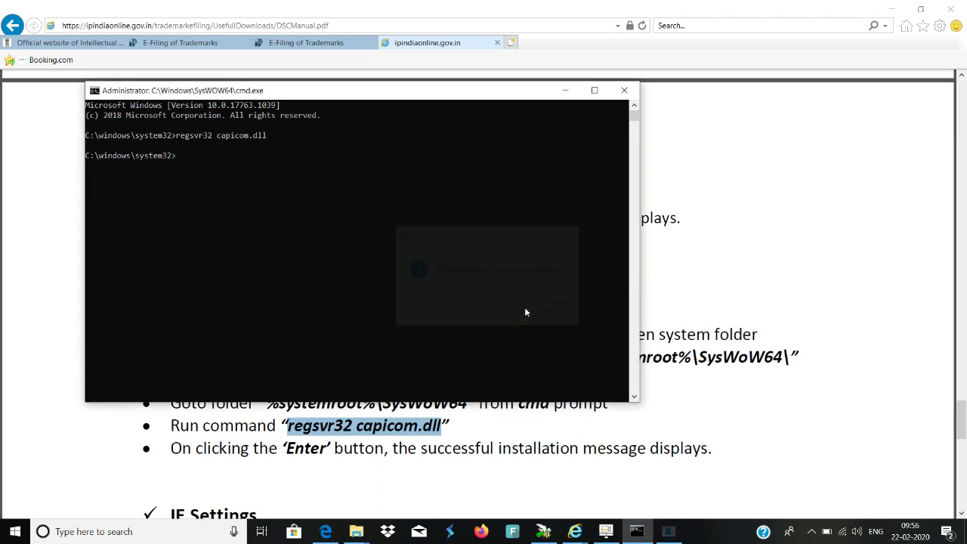
click(622, 92)
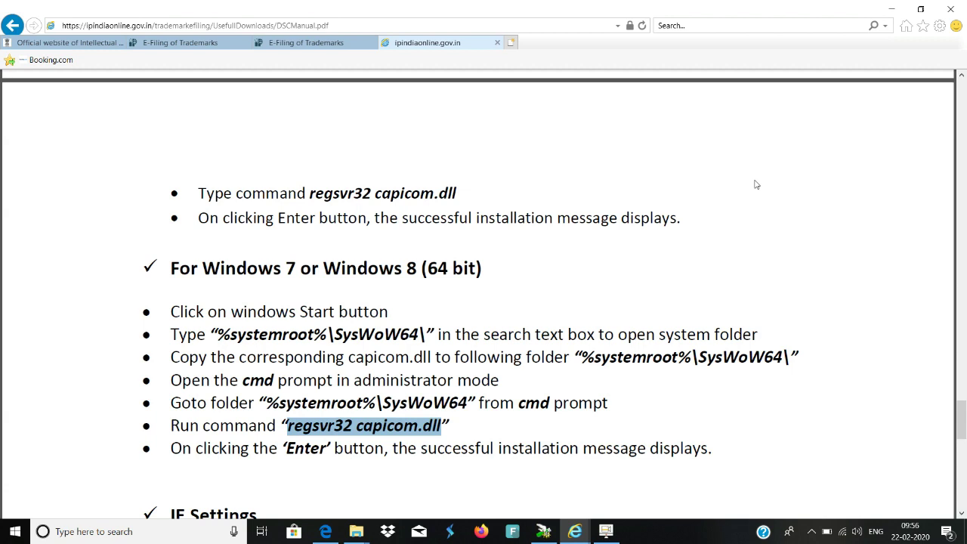
Step: Open Internet Options from the Control Panel and bring up the site list of the Trusted sites security zone
click(146, 536)
text(cont)
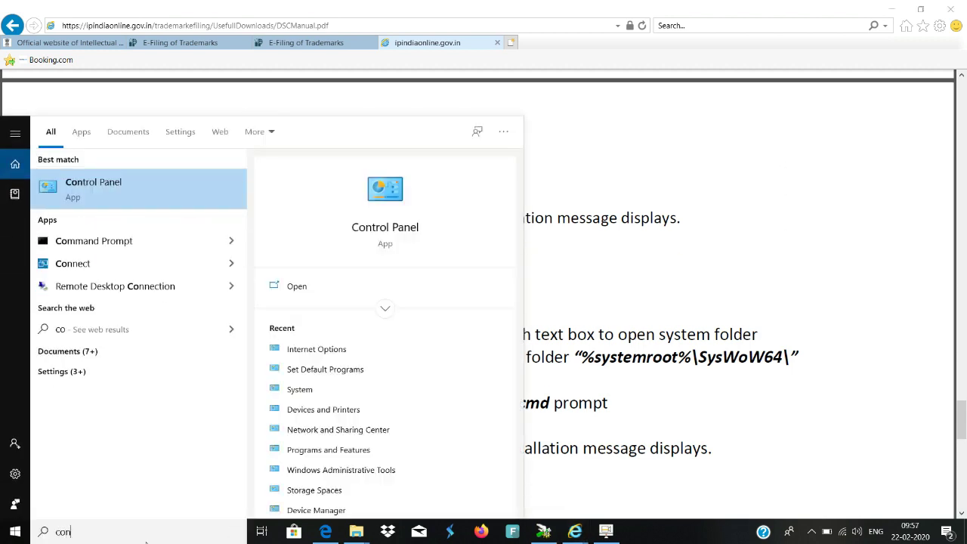
click(134, 200)
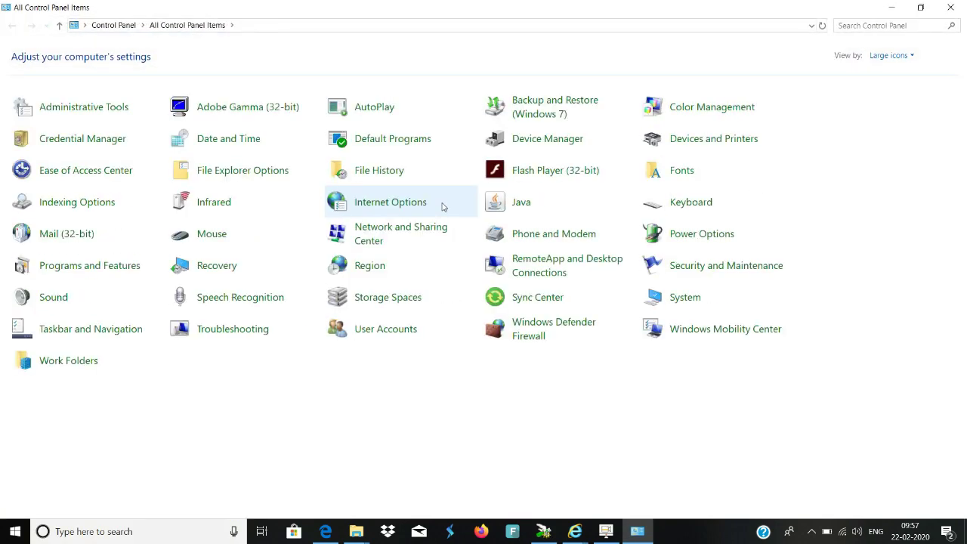
click(390, 204)
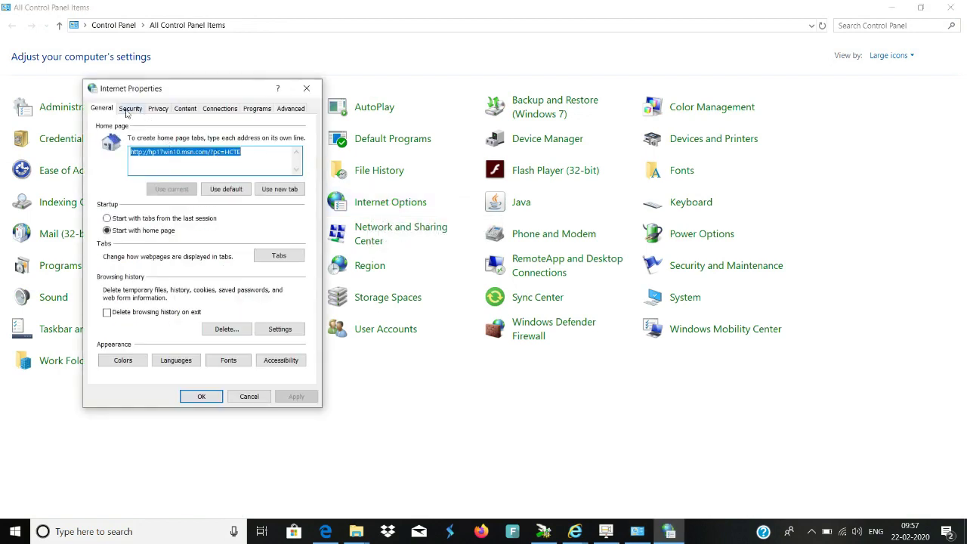
click(130, 110)
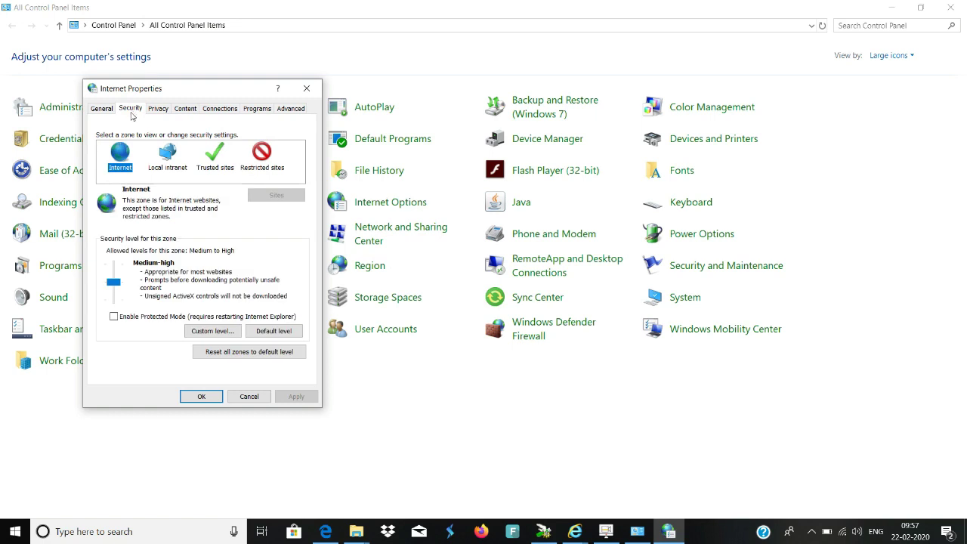
click(216, 162)
click(276, 197)
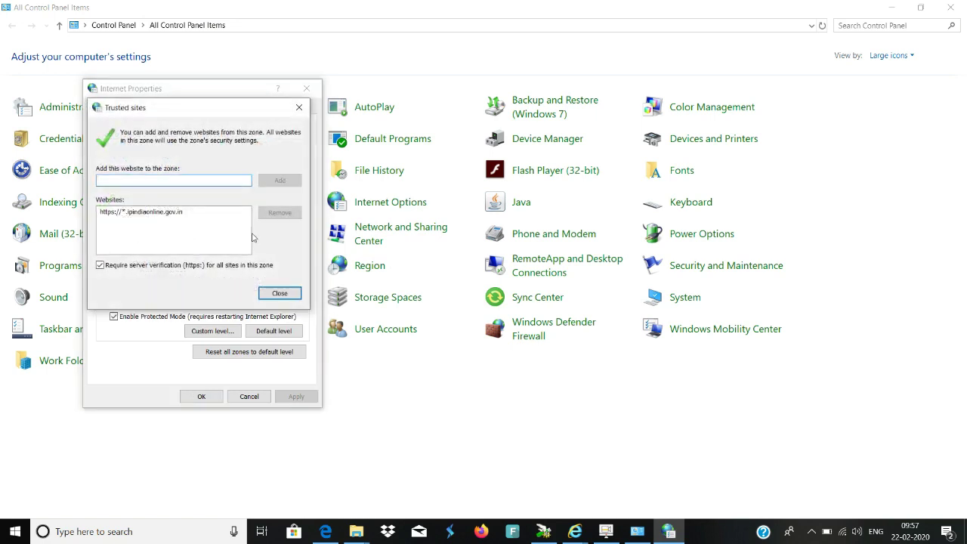